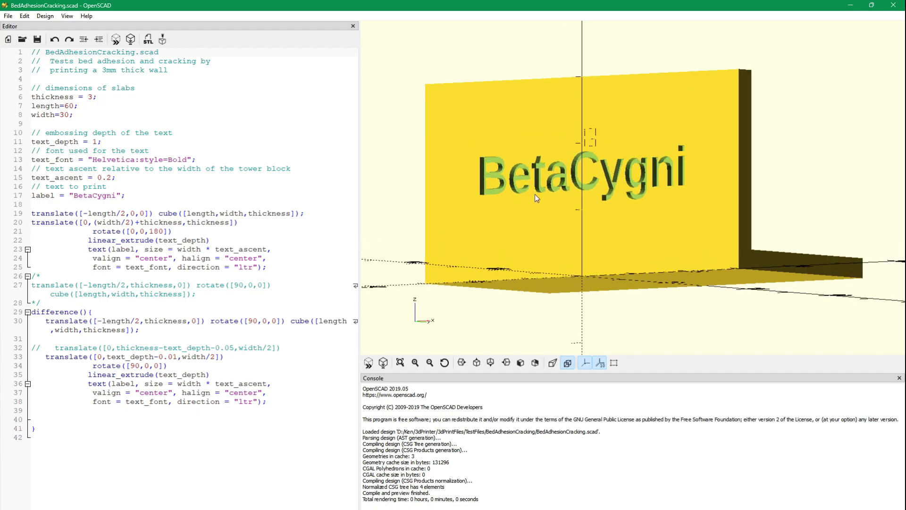
Orbit around the BedAdhesionCracking part to inspect the BetaCygni wall and embossed base
left_click_drag(534, 194, 499, 207)
left_click_drag(655, 242, 651, 237)
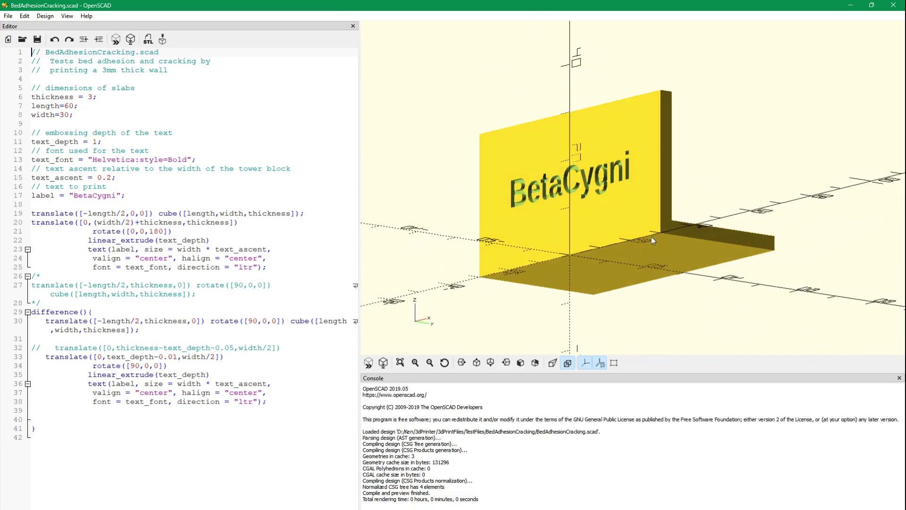
left_click_drag(590, 183, 533, 206)
key("ctrl+7")
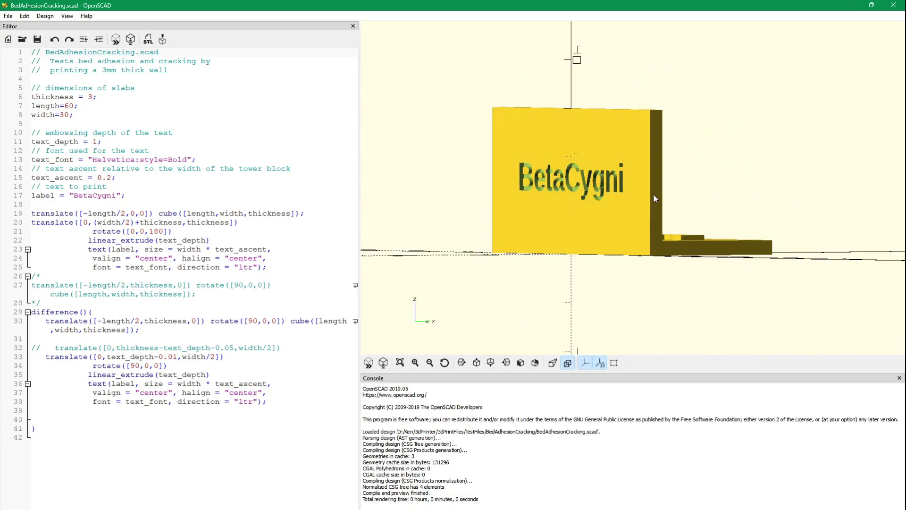
mouse_move(622, 191)
left_mouse_down()
mouse_move(579, 203)
mouse_move(611, 192)
left_mouse_up()
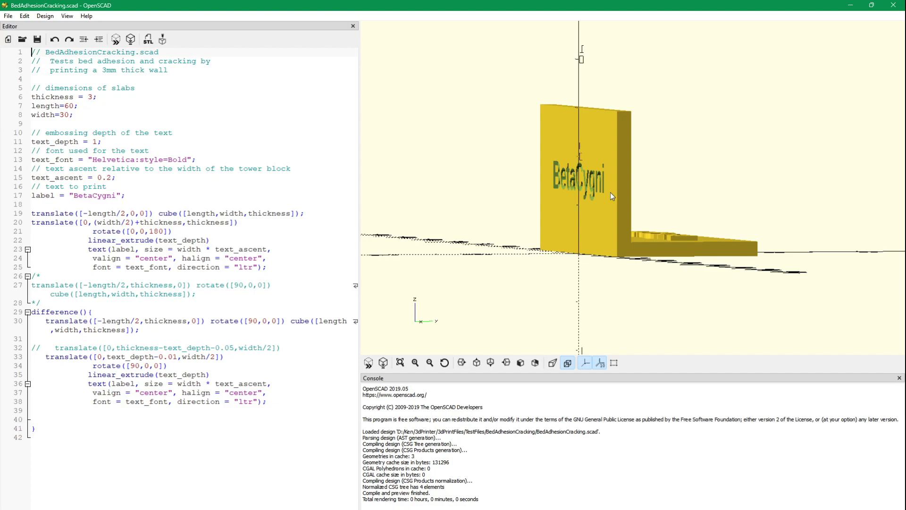
left_click_drag(610, 191, 605, 191)
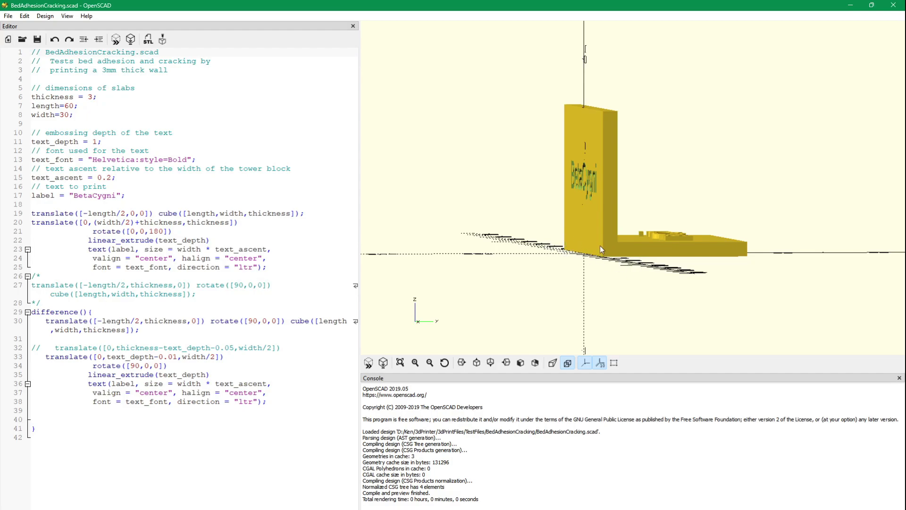
left_click_drag(610, 232, 602, 235)
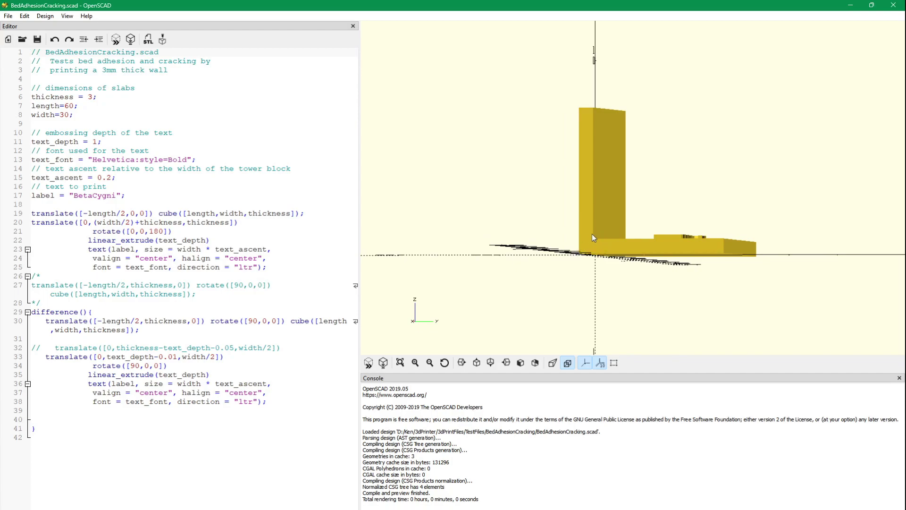
left_click_drag(584, 243, 527, 275)
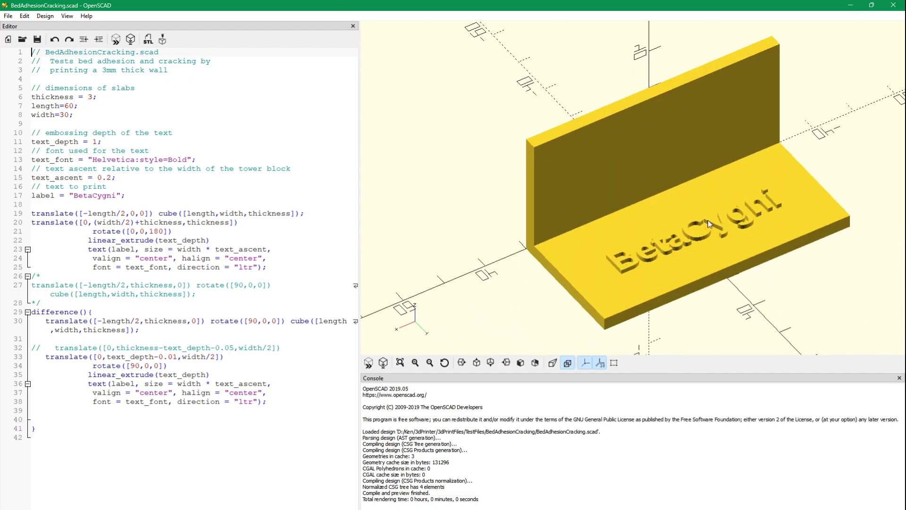
left_click_drag(623, 261, 574, 178)
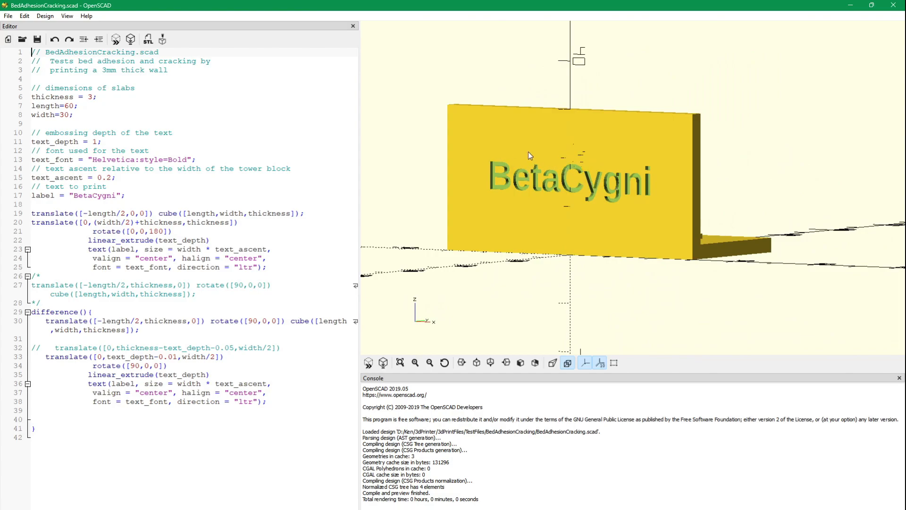
left_click_drag(491, 160, 541, 175)
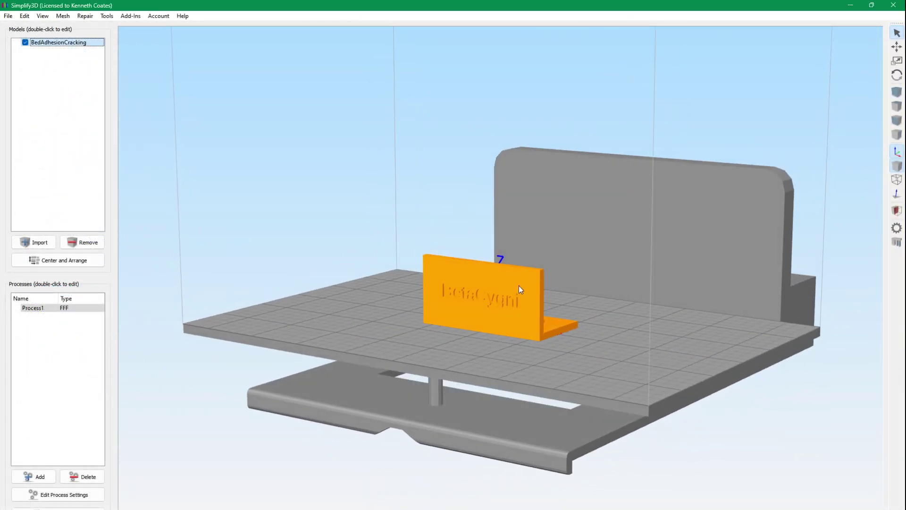
Zoom and pan the build-plate view to recentre the model
scroll(519, 285, "up", 3)
scroll(519, 285, "down", 1)
right_click_drag(519, 285, 553, 255)
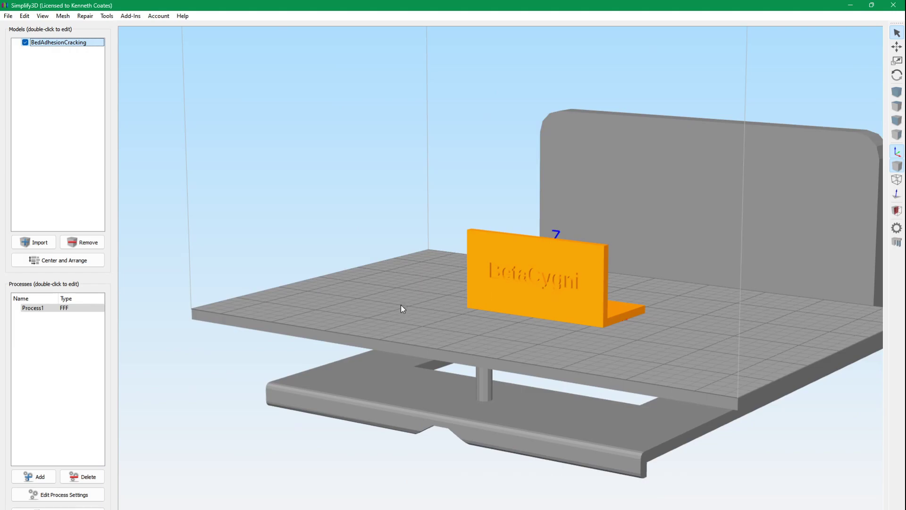
Open Process1's FFF settings and review the extrusion multiplier and extrusion width
double_click(37, 307)
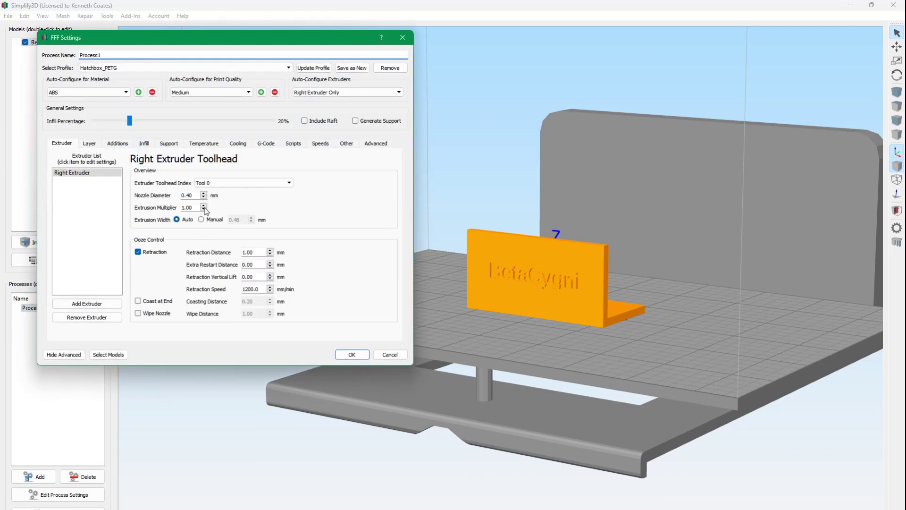
left_click_drag(200, 207, 177, 207)
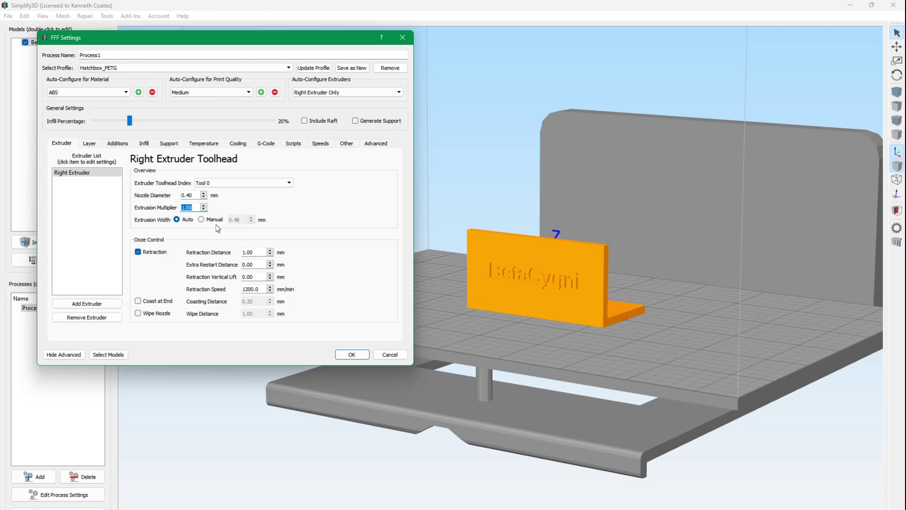
left_click(203, 218)
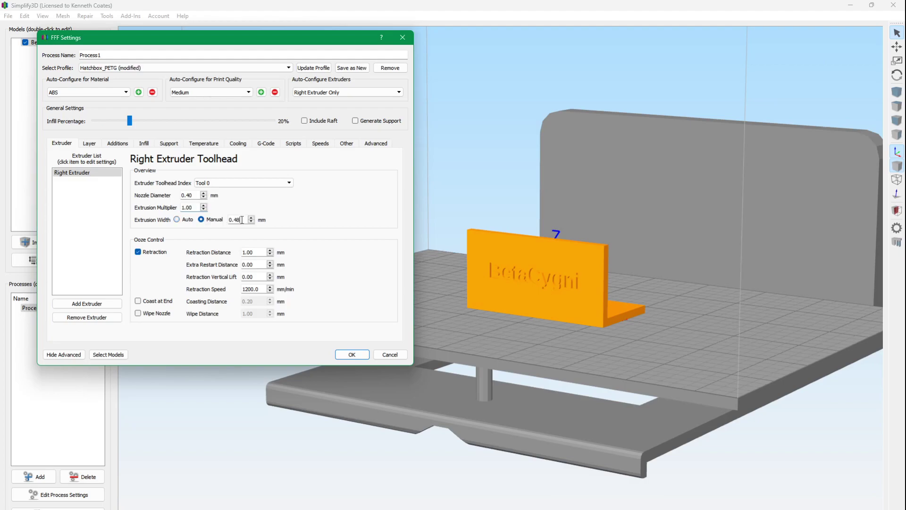
Edit the manual extrusion width, revert it to automatic, and bring up Layer settings
left_click(241, 220)
key("BackSpace")
type("0")
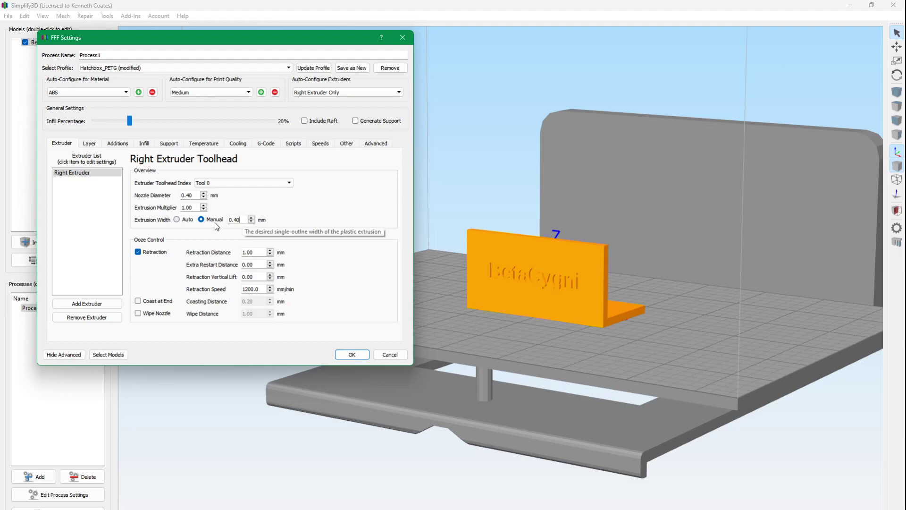
left_click(177, 220)
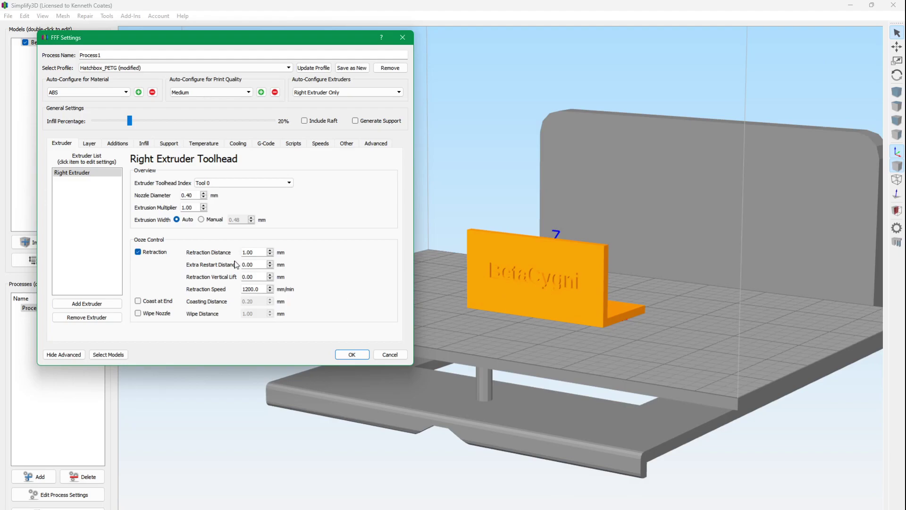
mouse_move(178, 220)
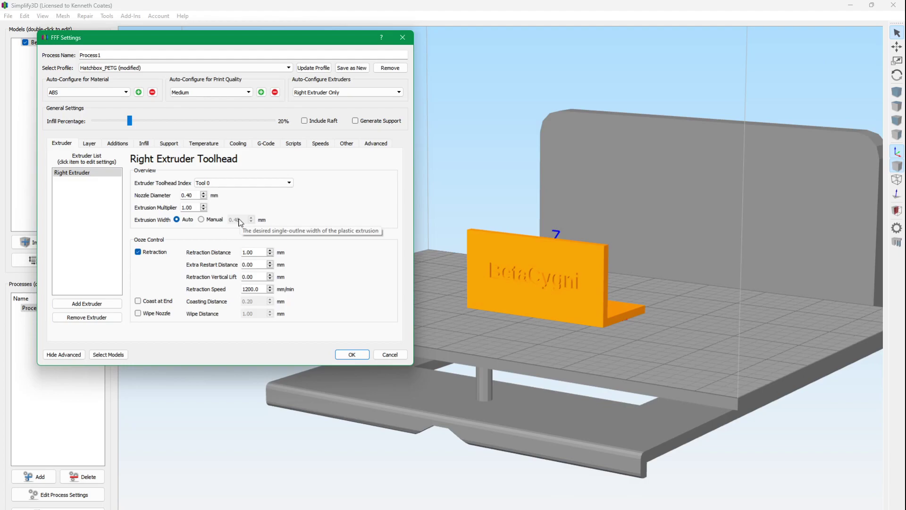
left_click(89, 144)
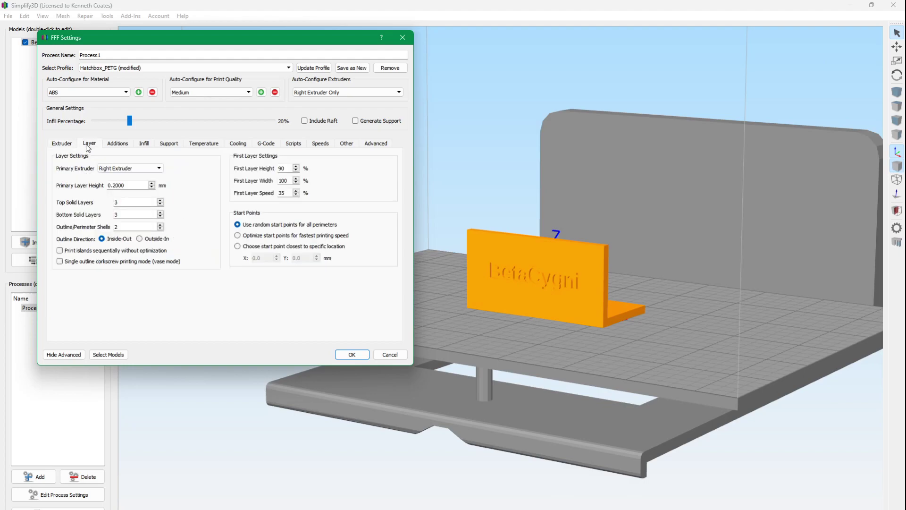
Check the 0.2 mm primary layer height and the 65 °C bed and 237 °C extruder setpoints
left_click(146, 184)
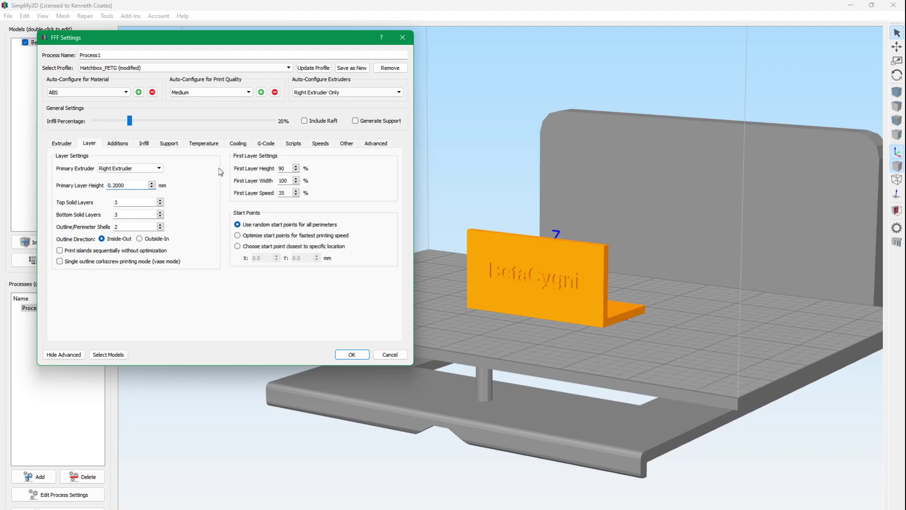
left_click(206, 144)
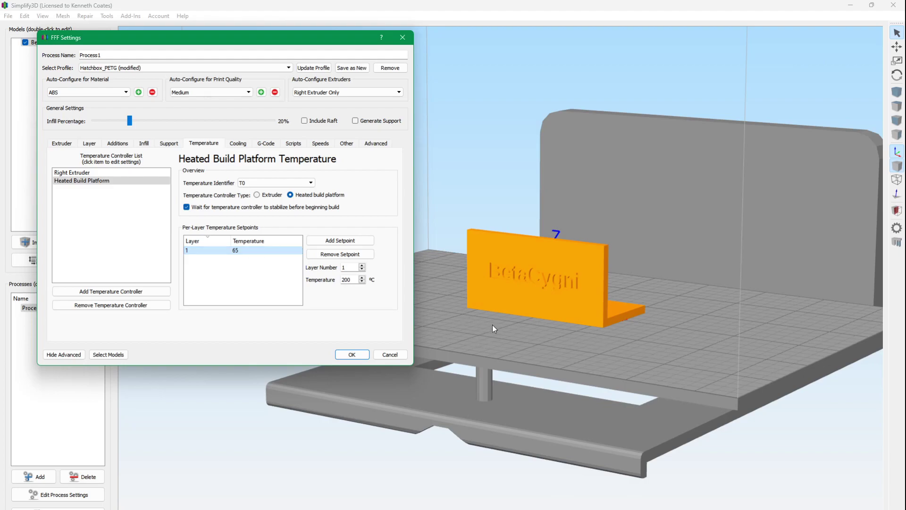
left_click(112, 170)
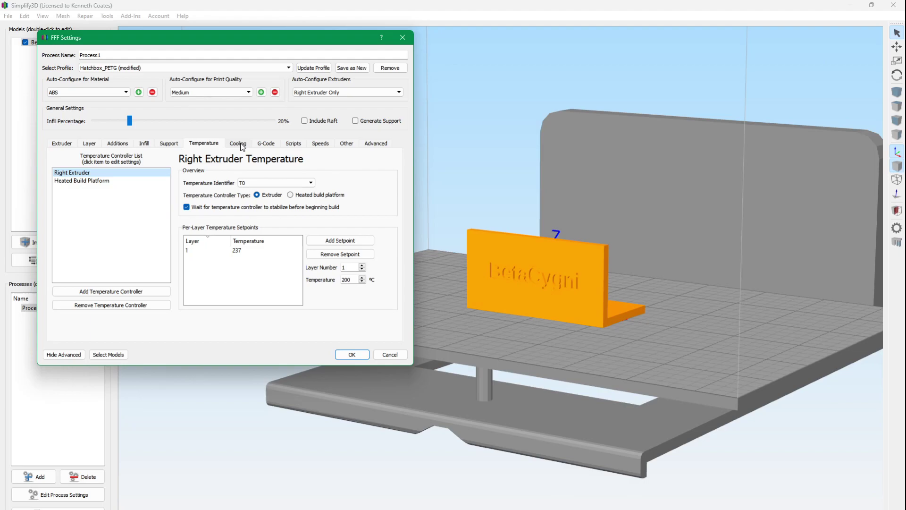
left_click(238, 143)
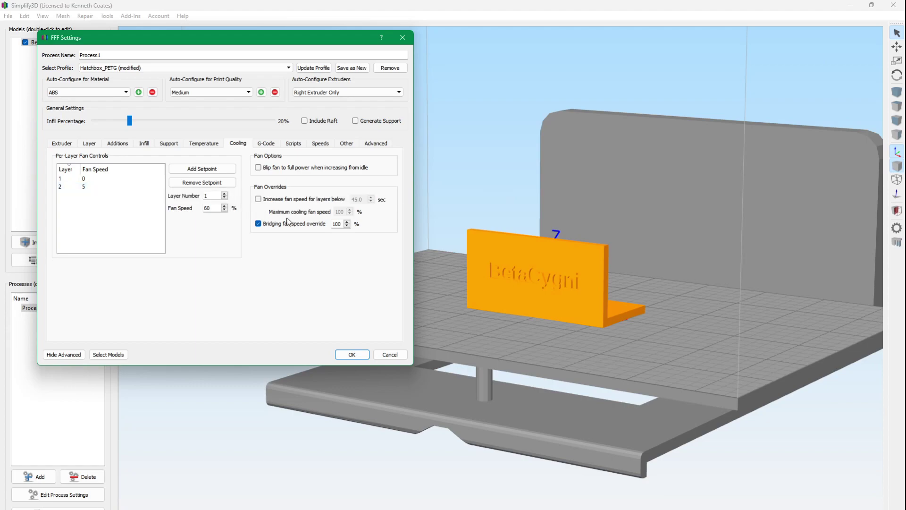
Confirm Process1's fan and bridging settings with OK, closing FFF Settings
left_click(360, 354)
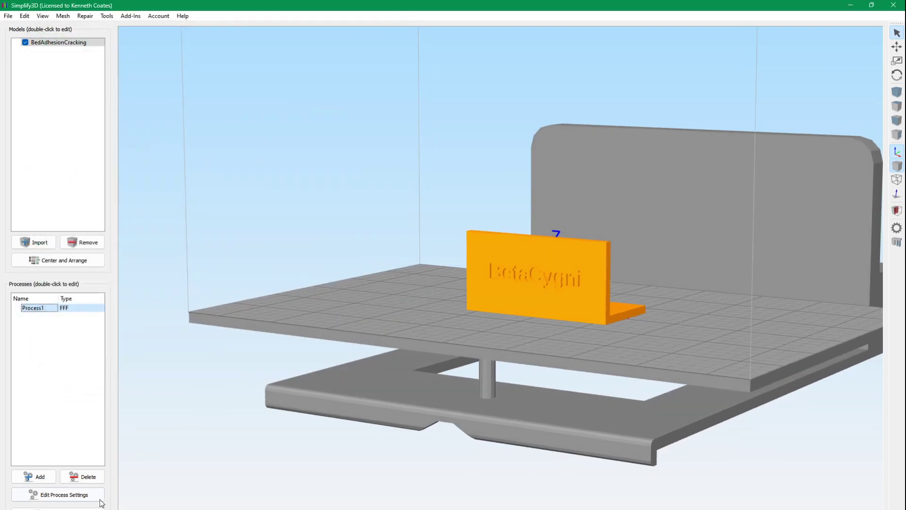
Slice BedAdhesionCracking with Prepare to Print to preview its 54-minute toolpaths
left_click(57, 508)
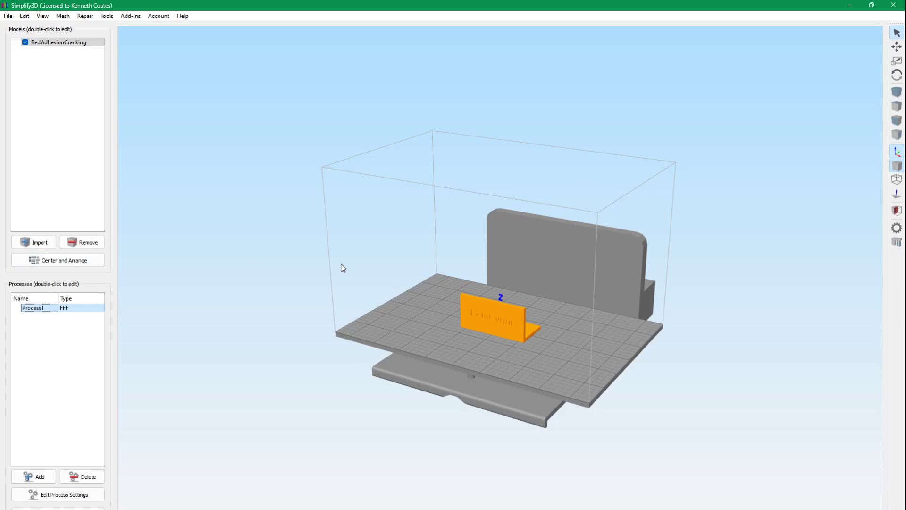
Set Process1's primary layer height to 0.3000 mm, keeping Hatchbox_PETG, and confirm the extruder temperature
left_click(497, 321)
scroll(499, 309, "up", 8)
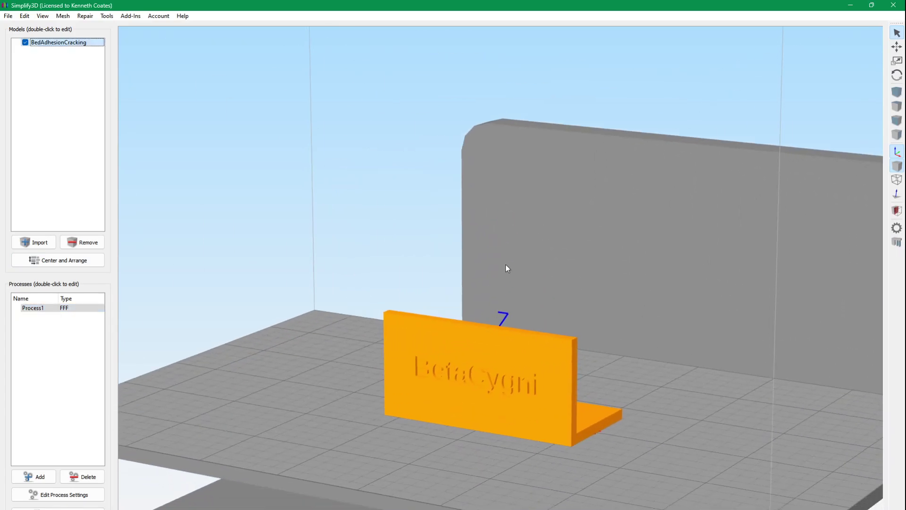
scroll(506, 264, "down", 8)
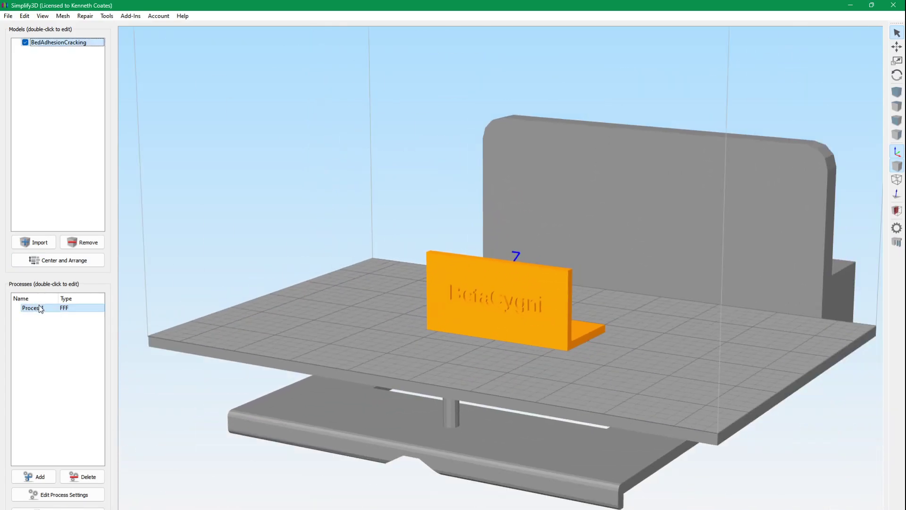
double_click(40, 309)
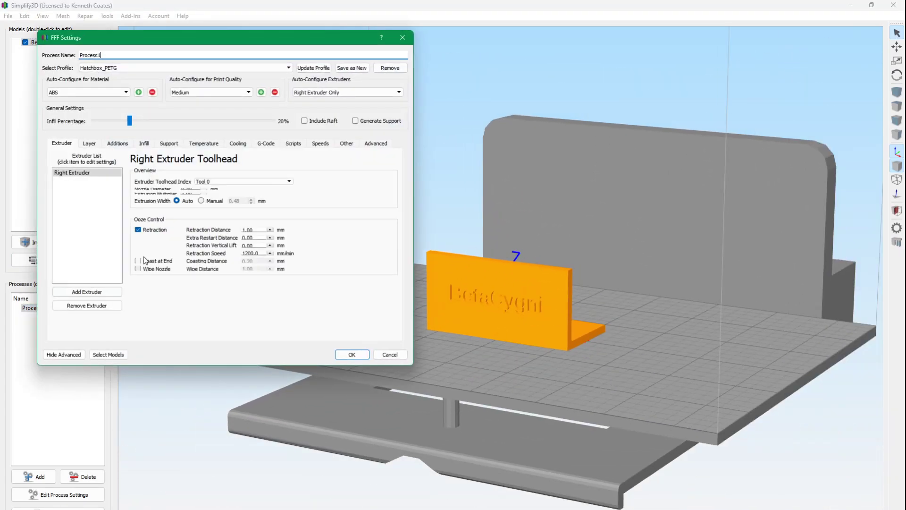
left_click(89, 144)
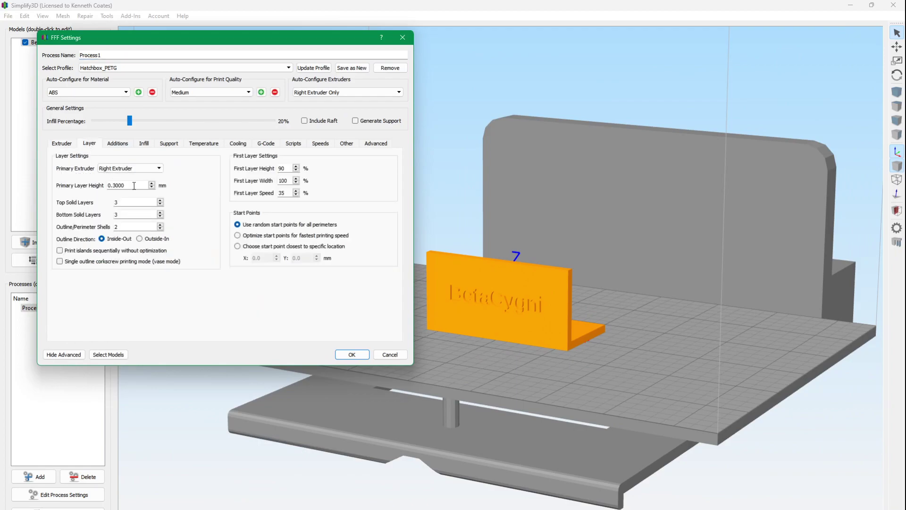
left_click(169, 69)
left_click(166, 67)
left_click(204, 145)
left_click(140, 174)
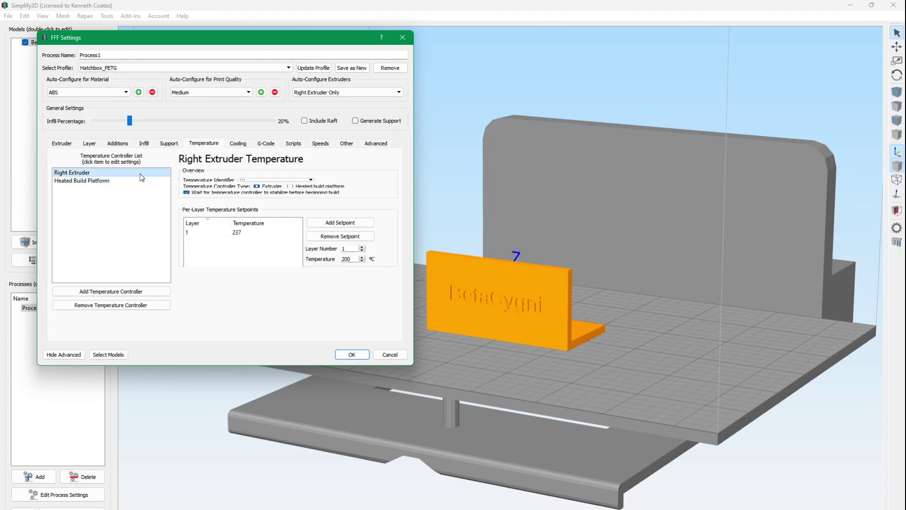
left_click(391, 355)
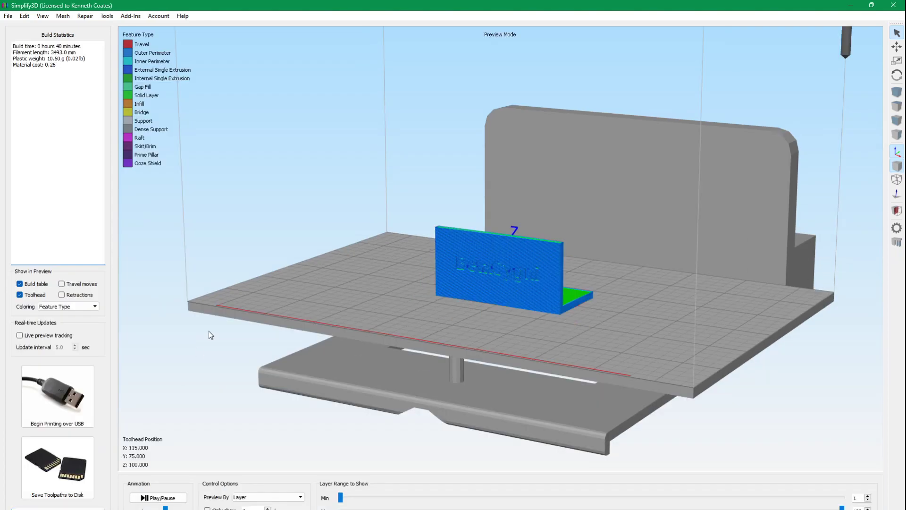
Exit Preview Mode back to the model view and switch away from Simplify3D
left_click(58, 508)
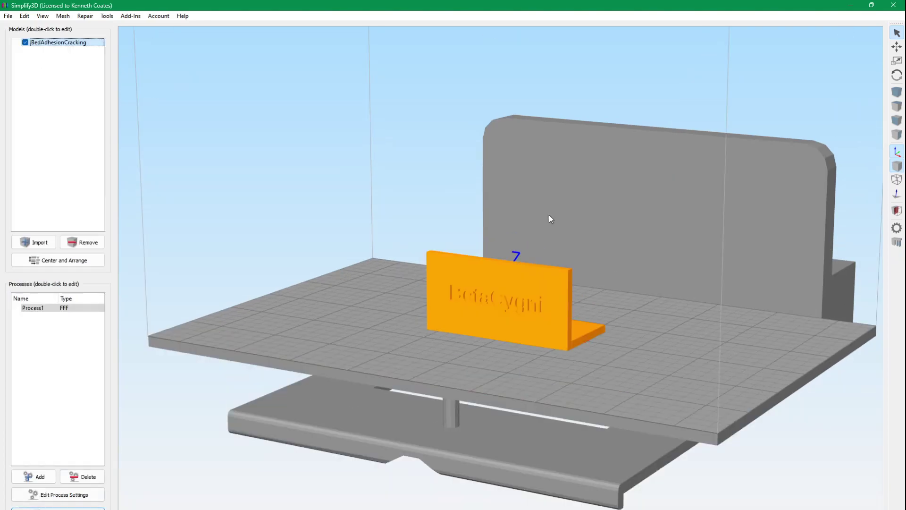
left_click(892, 5)
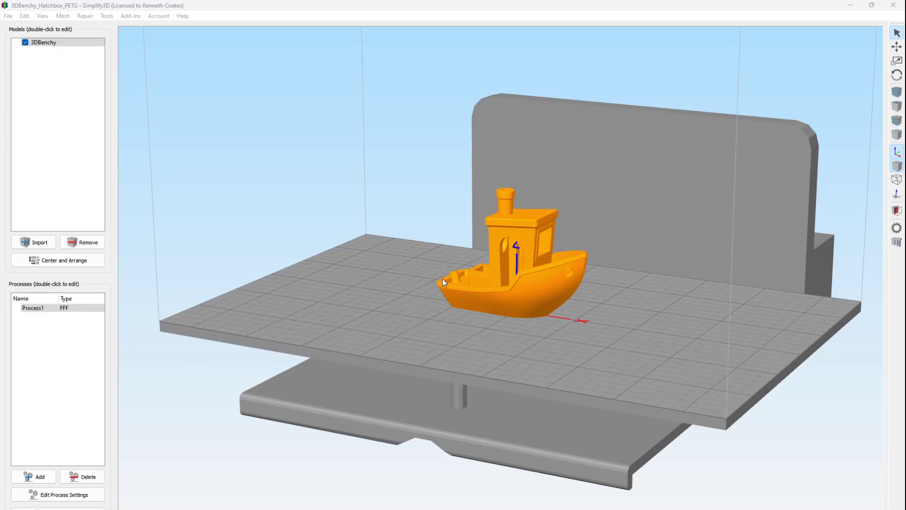
Orbit to face the Benchy and show Process1's 0.3000 mm layer height and 90% first layer
left_click_drag(442, 281, 482, 277)
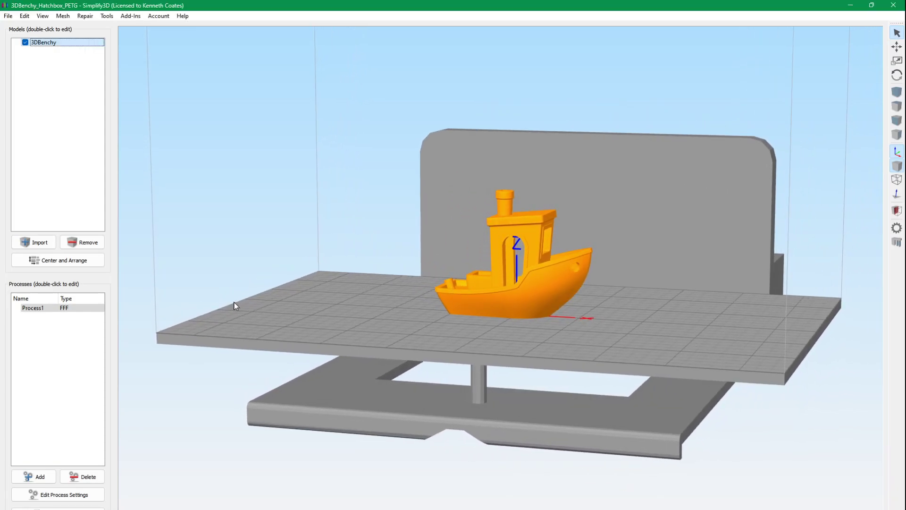
double_click(44, 307)
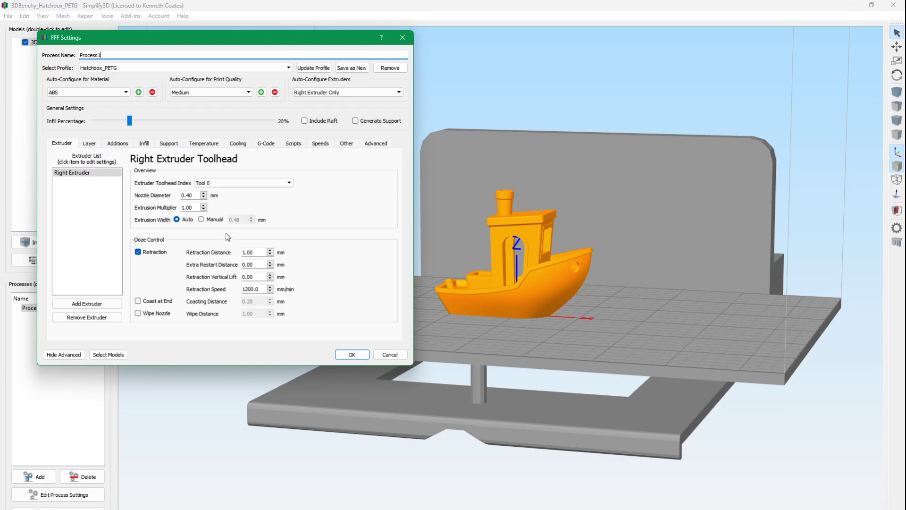
left_click(90, 143)
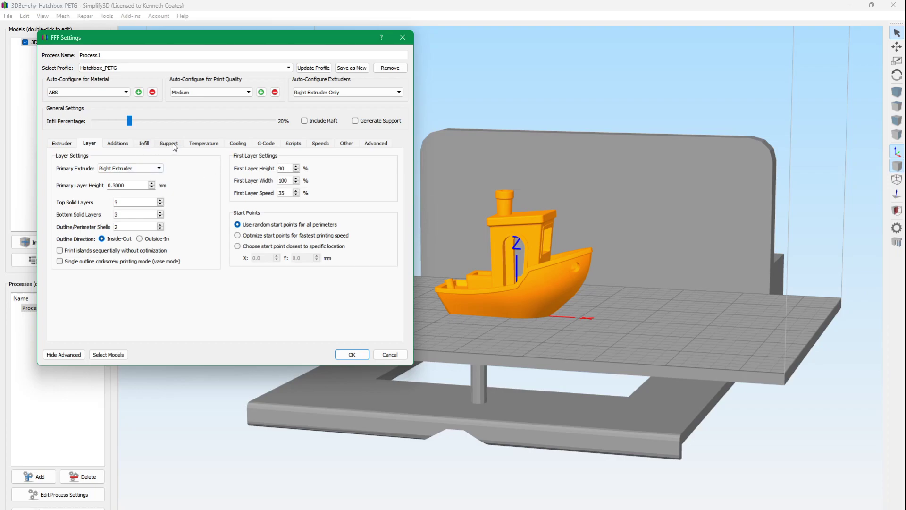
Check the 65 °C build platform and 237 °C extruder temperature setpoints
left_click(205, 144)
left_click(239, 250)
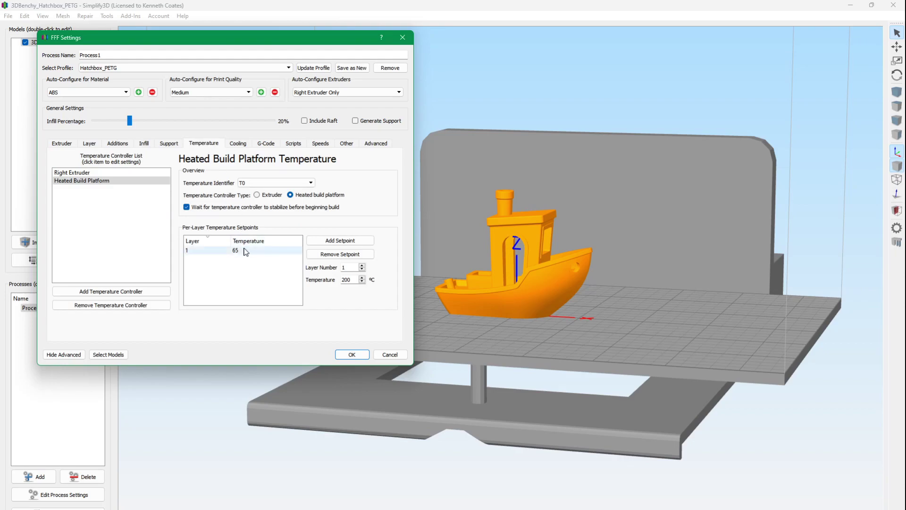
left_click(131, 172)
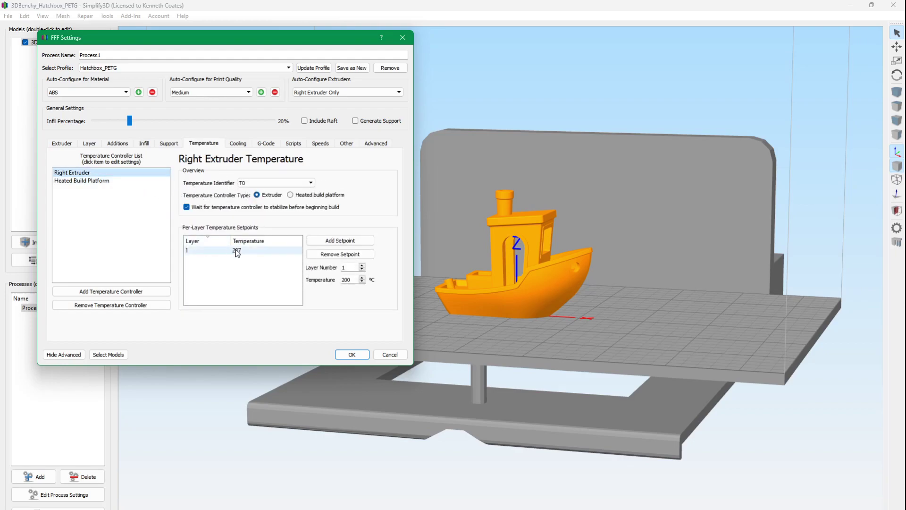
Review the layer 1 and layer 2 fan setpoints and print speeds, then accept with OK
left_click(237, 144)
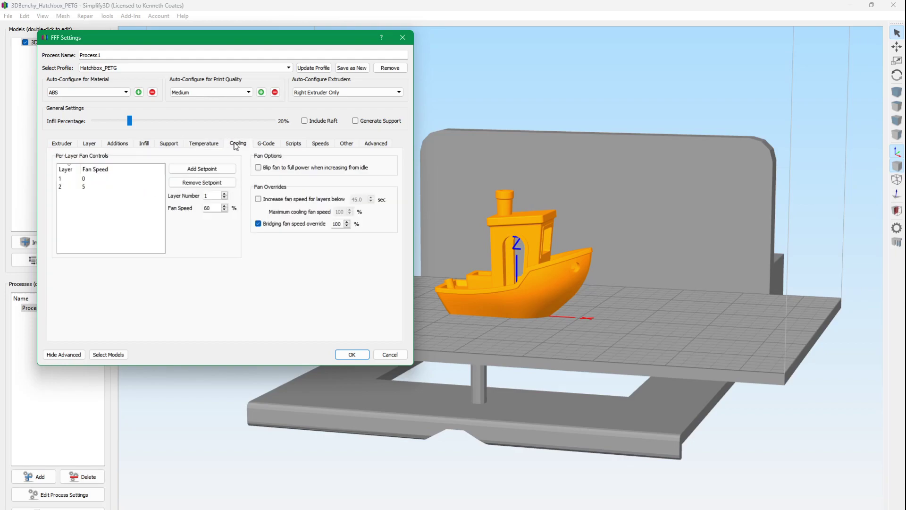
left_click(109, 179)
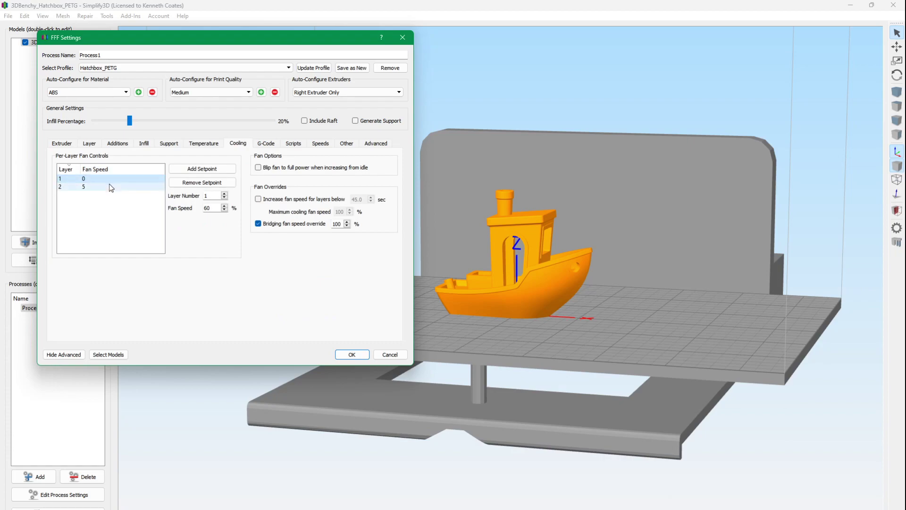
left_click(109, 184)
left_click(321, 145)
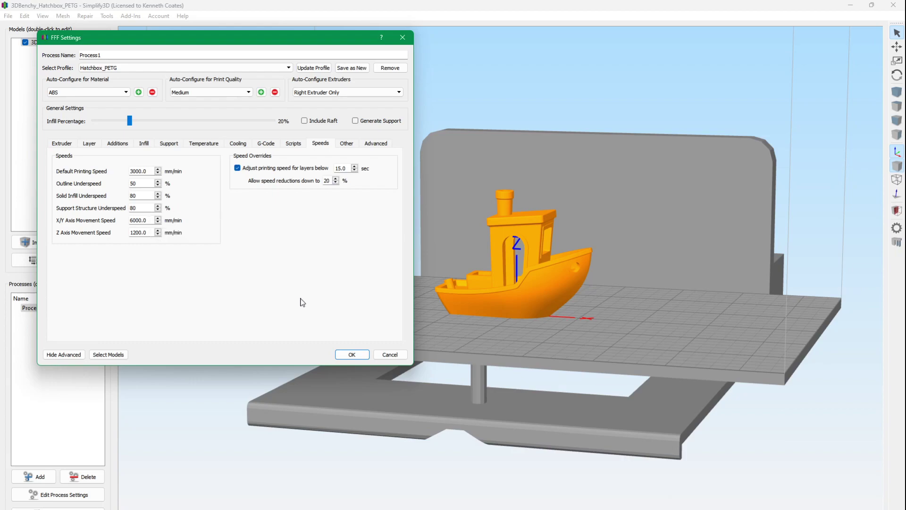
left_click(353, 355)
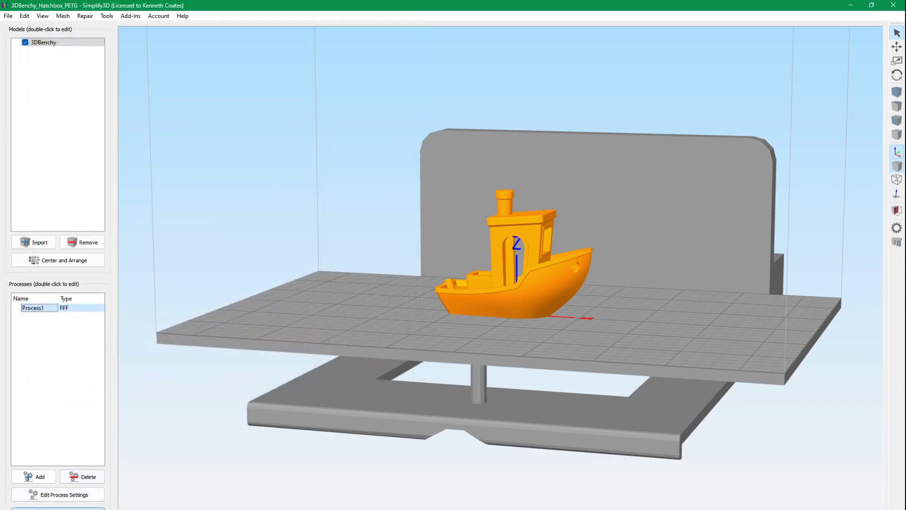
Zoom over the sliced Benchy's toolpath preview showing a 53-minute, 13.22 g build
scroll(411, 257, "up", 10)
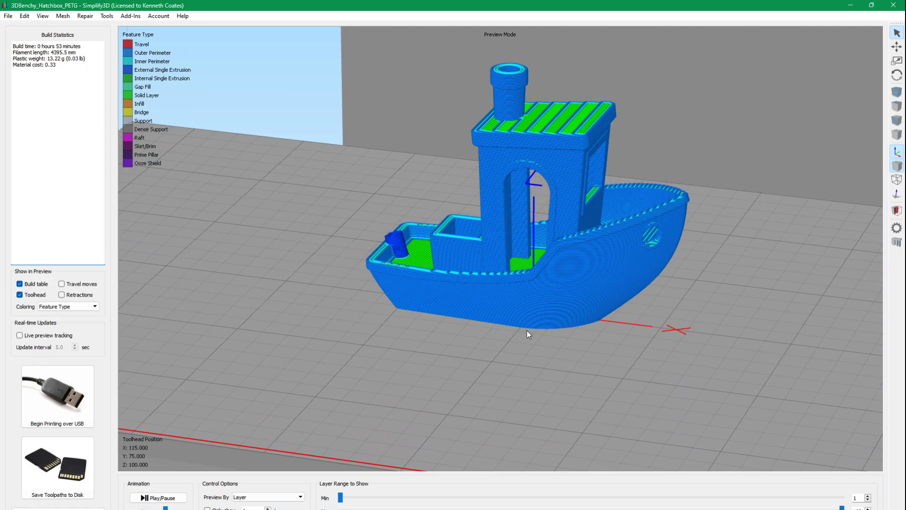
scroll(525, 330, "down", 3)
scroll(522, 329, "down", 2)
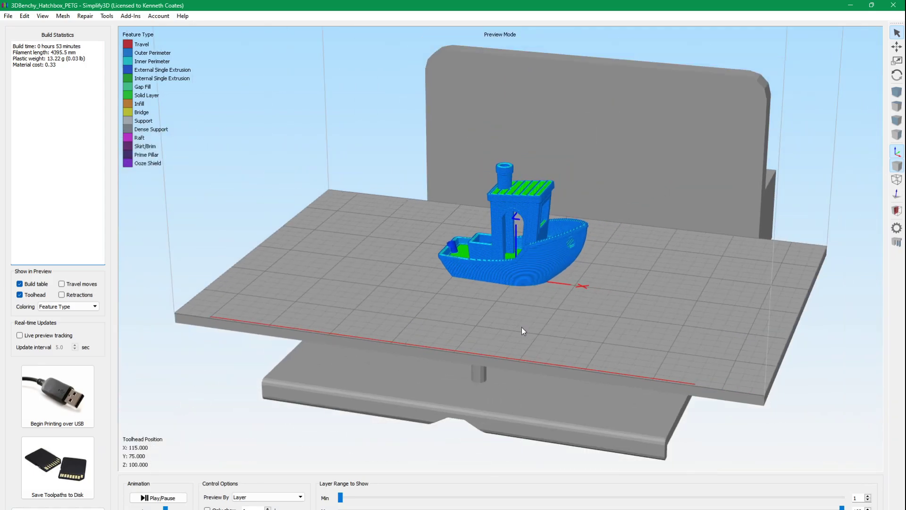